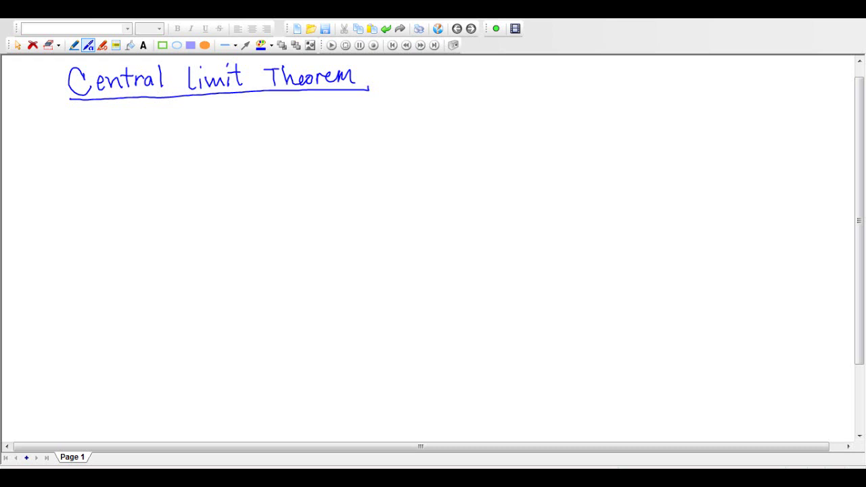
- Handwrite "(CLT) → §6.5" after the title
drag(400, 68, 399, 87)
mouse_move(405, 68)
mouse_down()
mouse_move(440, 62)
mouse_move(434, 77)
mouse_move(440, 60)
mouse_move(429, 78)
mouse_move(399, 81)
mouse_up()
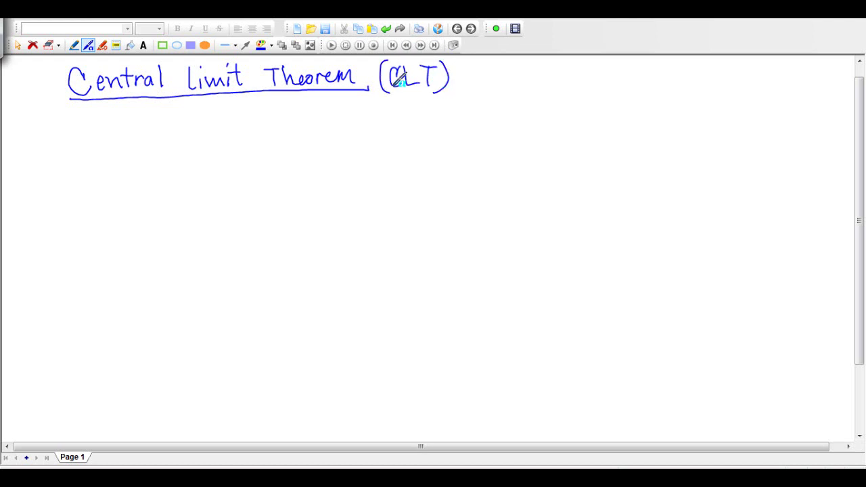
mouse_move(467, 80)
mouse_down()
mouse_move(513, 74)
mouse_move(516, 86)
mouse_move(556, 76)
mouse_move(566, 80)
mouse_move(525, 88)
mouse_move(565, 98)
mouse_up()
click(542, 85)
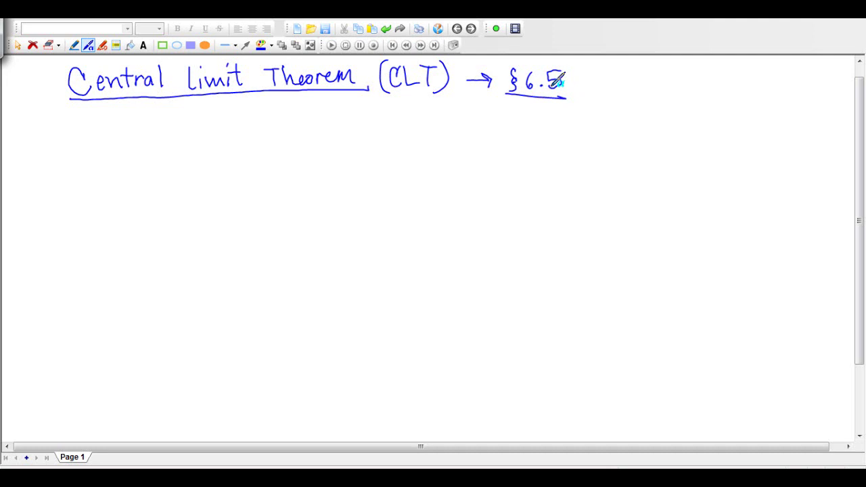
- Begin the formula "X̄ ~" on the line below the title
mouse_move(122, 133)
mouse_down()
mouse_move(134, 145)
mouse_move(124, 155)
mouse_up()
drag(117, 124, 142, 123)
mouse_move(147, 145)
mouse_down()
mouse_move(197, 144)
mouse_move(196, 134)
mouse_move(211, 156)
mouse_move(209, 131)
mouse_move(228, 167)
mouse_up()
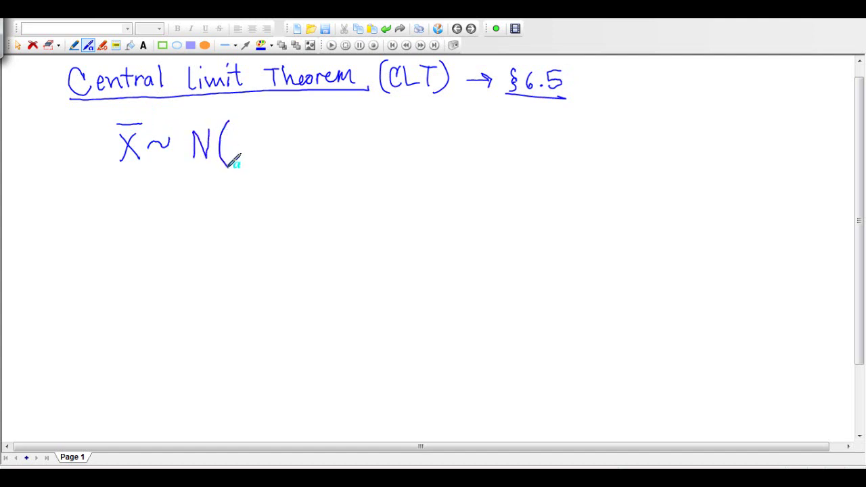
- Complete N(μ, σ/√n) and write the line about the mean of sample averages
mouse_move(240, 124)
mouse_down()
mouse_move(242, 145)
mouse_move(251, 133)
mouse_move(252, 146)
mouse_move(268, 163)
mouse_up()
mouse_move(296, 122)
mouse_down()
mouse_move(309, 112)
mouse_move(285, 159)
mouse_move(291, 135)
mouse_move(305, 145)
mouse_move(303, 159)
mouse_move(318, 130)
mouse_move(306, 167)
mouse_up()
mouse_move(77, 197)
mouse_down()
mouse_move(191, 204)
mouse_move(223, 196)
mouse_move(228, 208)
mouse_move(233, 197)
mouse_move(266, 188)
mouse_move(309, 193)
mouse_move(332, 180)
mouse_move(369, 190)
mouse_move(386, 180)
mouse_move(388, 188)
mouse_move(472, 180)
mouse_up()
- Write that the SD of sample averages equals pop sd divided by √n
mouse_move(98, 226)
mouse_down()
mouse_move(84, 245)
mouse_move(110, 234)
mouse_move(153, 241)
mouse_up()
mouse_move(170, 224)
mouse_down()
mouse_move(170, 252)
mouse_move(175, 236)
mouse_move(196, 226)
mouse_move(201, 234)
mouse_move(343, 230)
mouse_up()
mouse_move(327, 238)
mouse_down()
mouse_move(344, 238)
mouse_move(367, 257)
mouse_up()
mouse_move(367, 227)
mouse_down()
mouse_move(369, 237)
mouse_move(385, 233)
mouse_move(394, 255)
mouse_up()
mouse_move(394, 227)
mouse_down()
mouse_move(383, 233)
mouse_move(422, 234)
mouse_move(441, 208)
mouse_move(443, 235)
mouse_up()
mouse_move(473, 215)
mouse_down()
mouse_move(469, 234)
mouse_move(506, 223)
mouse_move(513, 234)
mouse_up()
mouse_move(522, 229)
mouse_down()
mouse_move(583, 225)
mouse_move(589, 239)
mouse_move(625, 210)
mouse_move(657, 205)
mouse_move(653, 232)
mouse_up()
- Draw an arrow pointing at √n labelled "sample size"
drag(699, 201, 667, 226)
drag(674, 218, 678, 229)
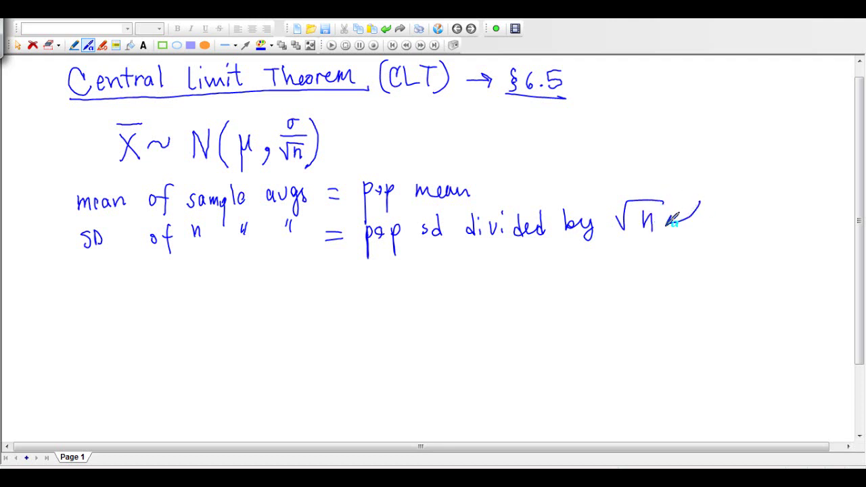
drag(704, 192, 780, 181)
mouse_move(736, 201)
mouse_down()
mouse_move(751, 210)
mouse_move(785, 194)
mouse_move(796, 209)
mouse_up()
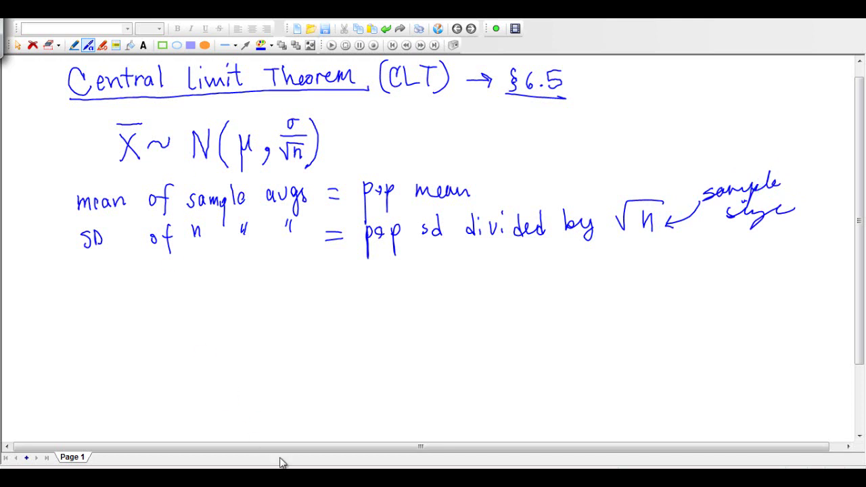
- Restore the Sampling Distributions window from the taskbar and enlarge it
mouse_move(347, 467)
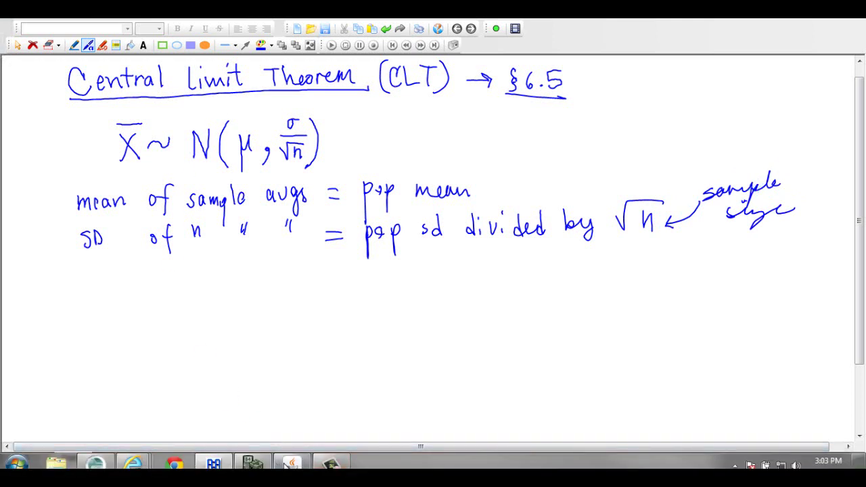
click(292, 464)
drag(316, 66, 171, 39)
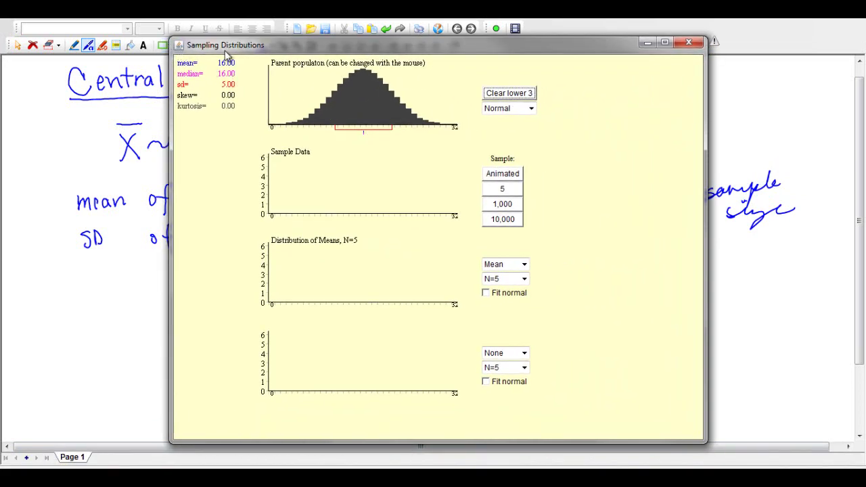
drag(229, 52, 210, 59)
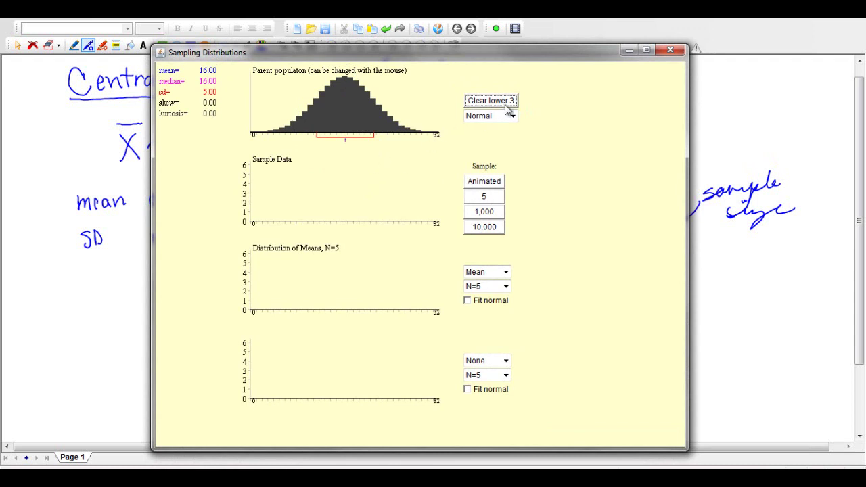
- Draw three animated samples of size 5, then two batches of five, giving 13 means
click(475, 187)
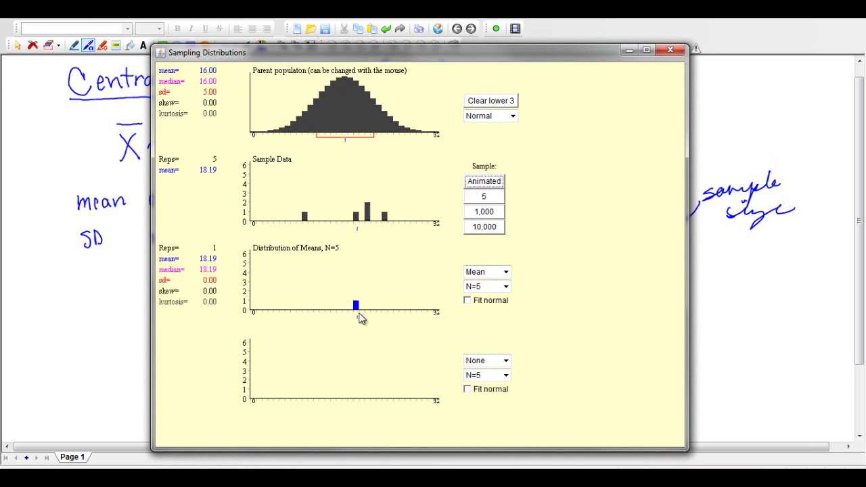
click(484, 181)
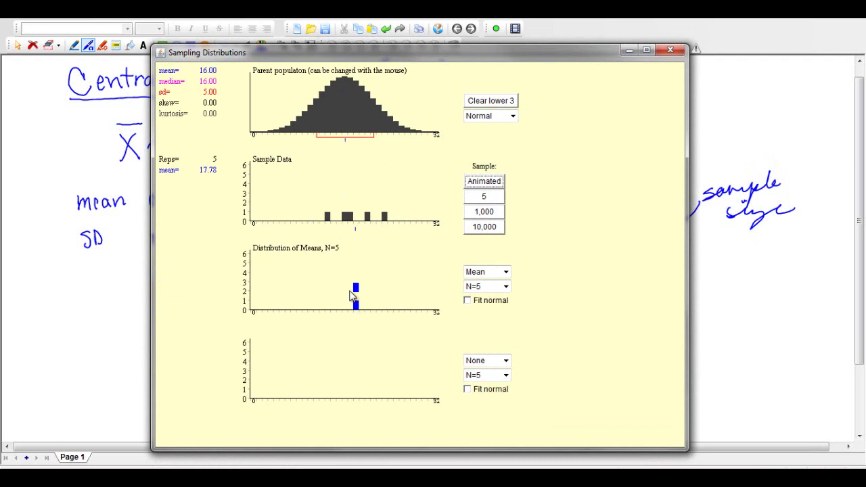
click(498, 182)
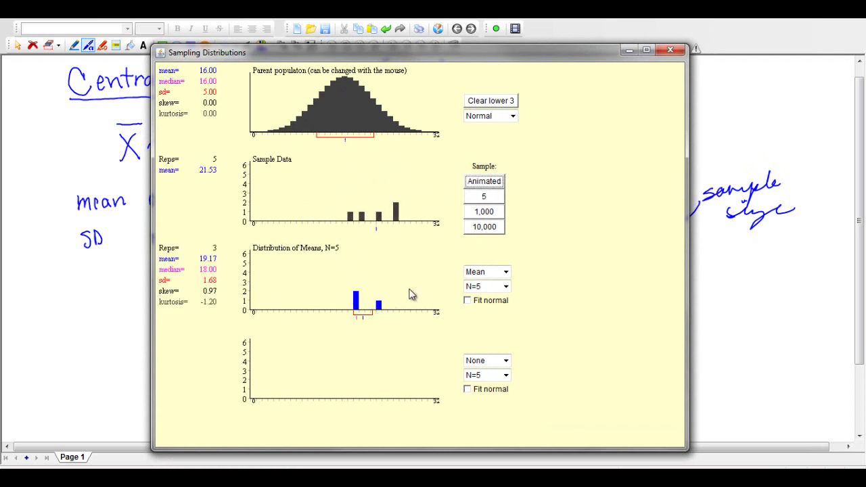
click(474, 205)
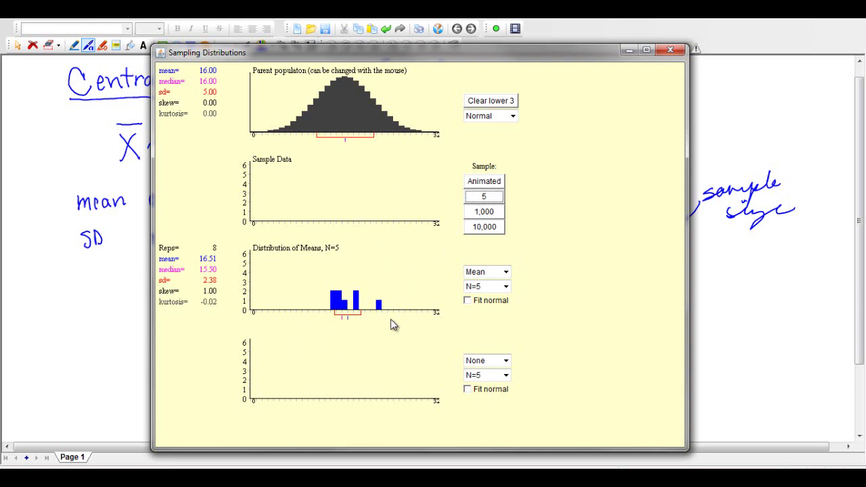
click(487, 196)
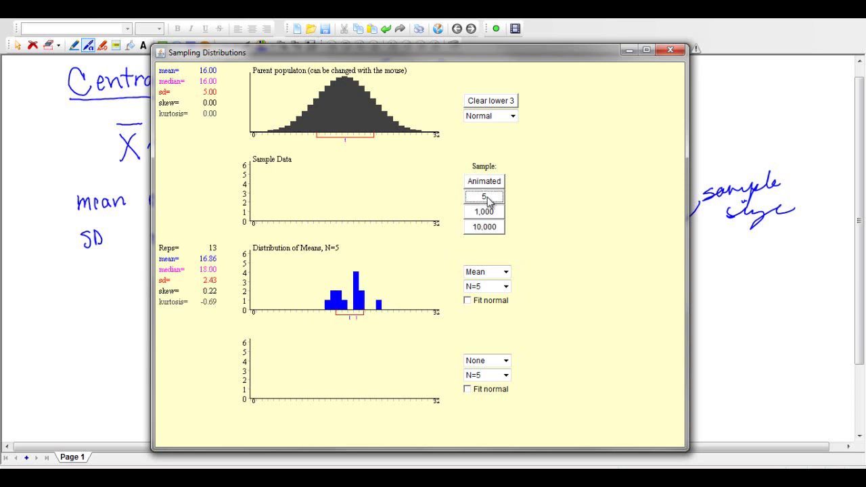
- Add five more samples, then 1,000 more, reaching 1018 sample means of size 5
click(487, 197)
click(488, 213)
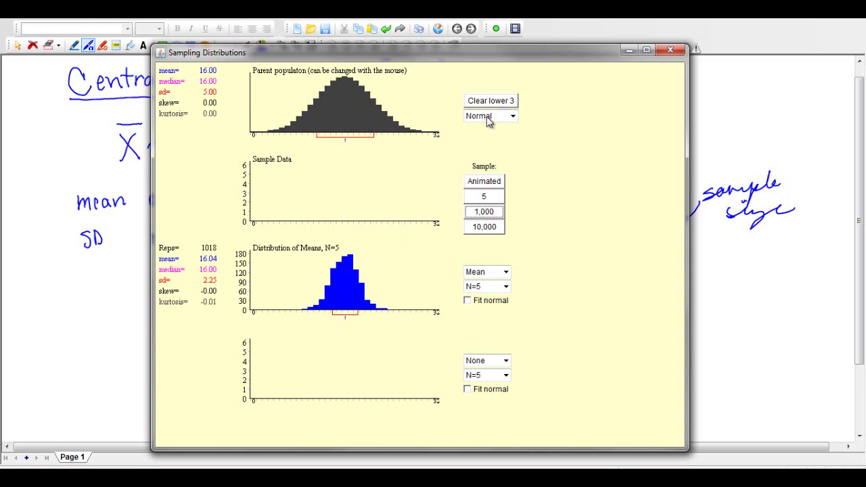
- Set the parent population to Uniform and draw three animated samples
click(512, 118)
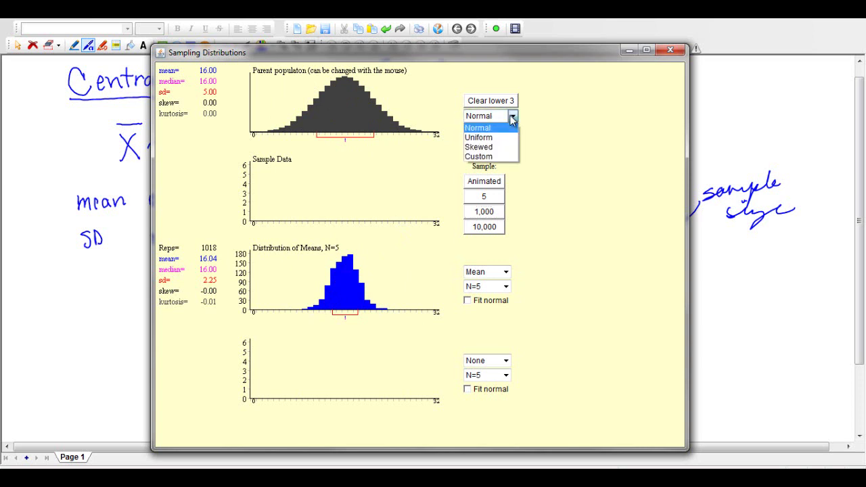
click(500, 139)
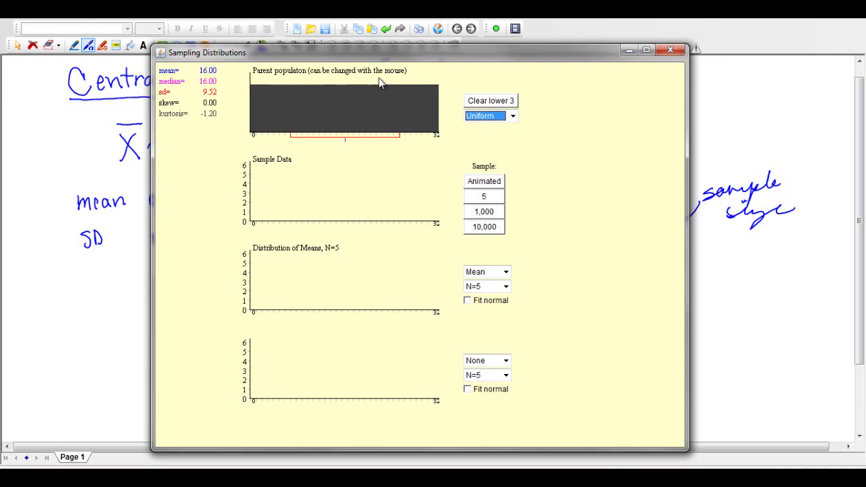
click(500, 184)
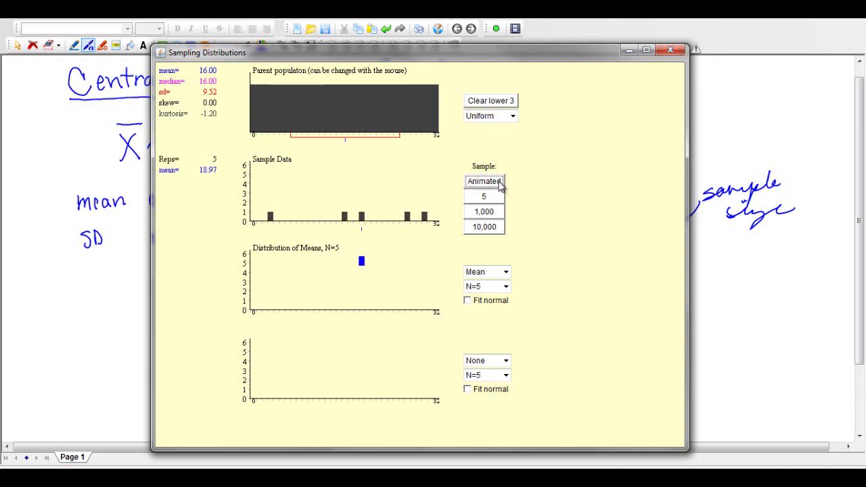
click(500, 184)
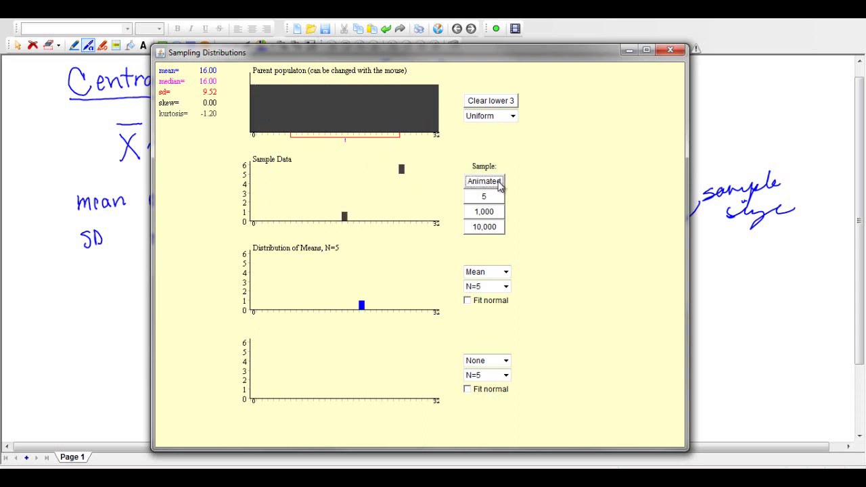
click(500, 184)
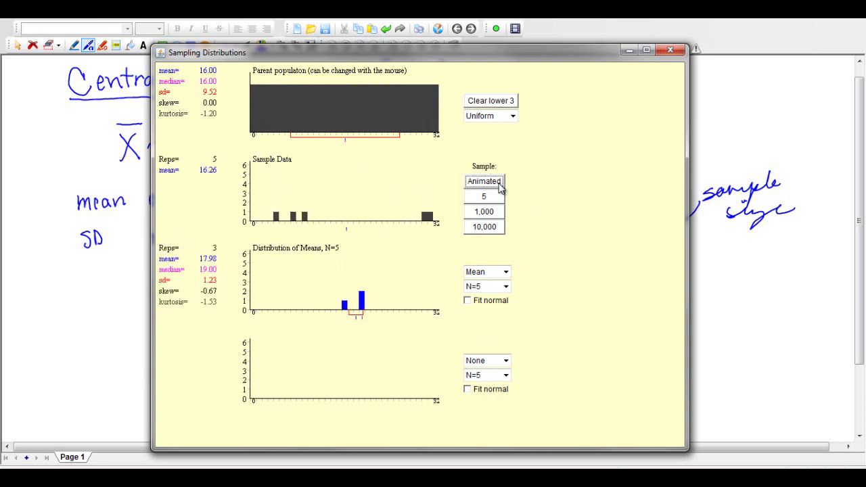
- Run 3,000 more samples, then toggle the fitted normal curve on and off
click(499, 213)
click(498, 214)
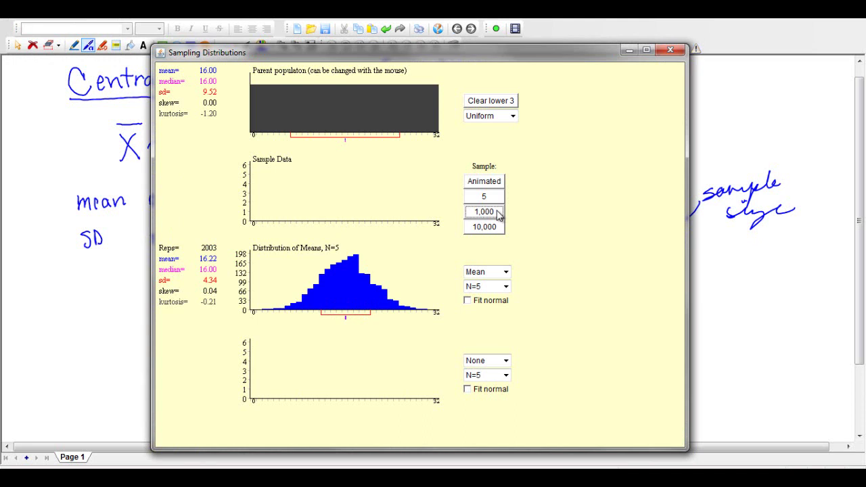
click(499, 213)
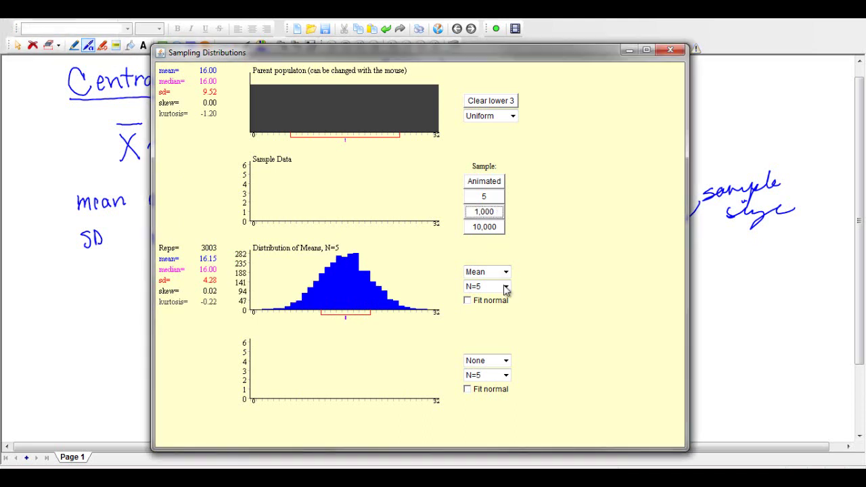
click(469, 301)
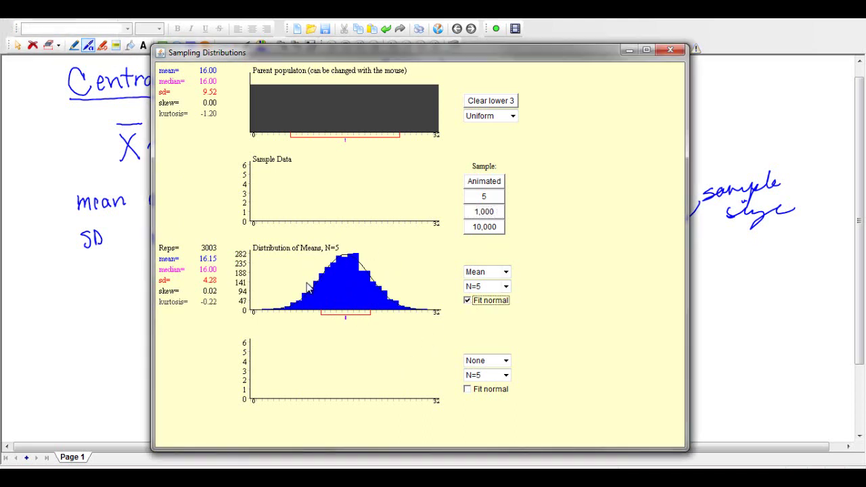
click(469, 302)
- Set the parent population to Skewed and draw four animated samples
click(498, 116)
click(490, 147)
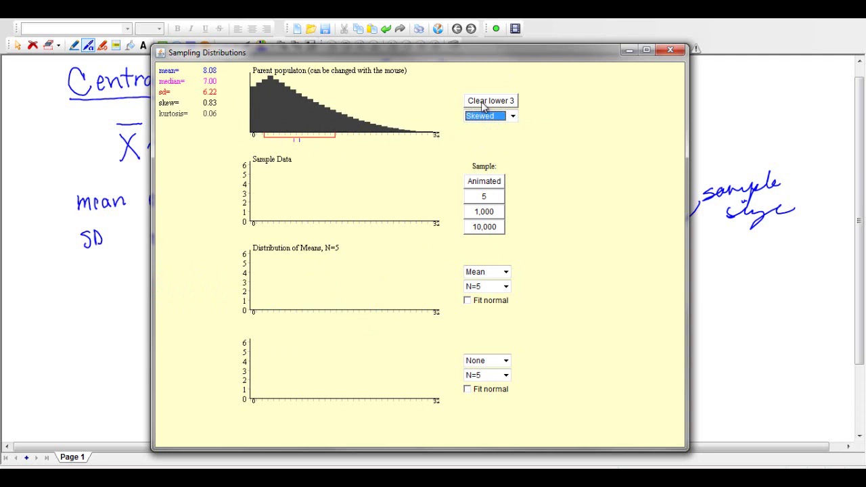
click(484, 184)
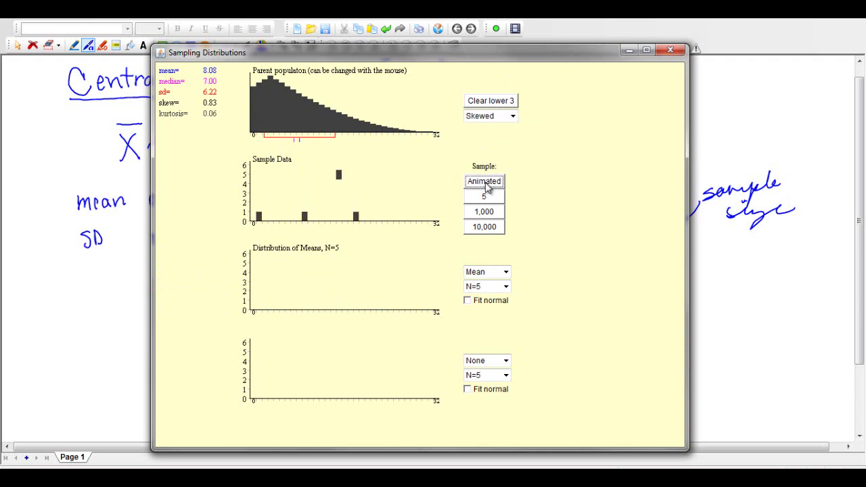
click(485, 183)
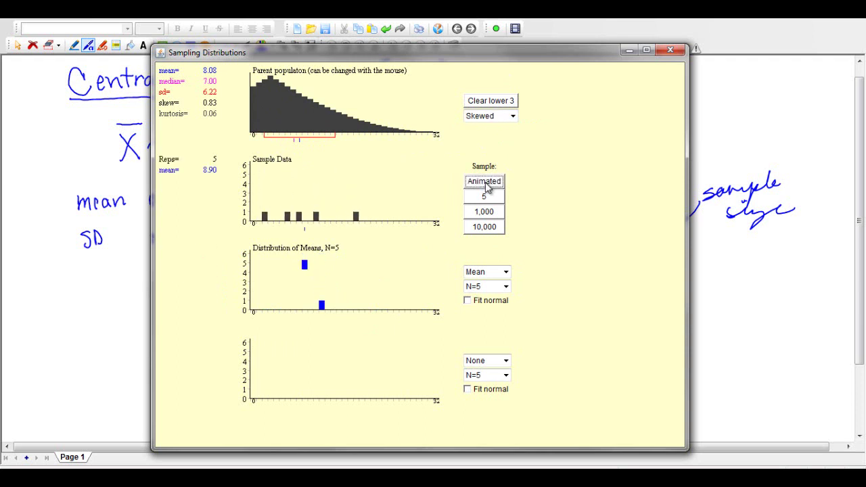
click(484, 182)
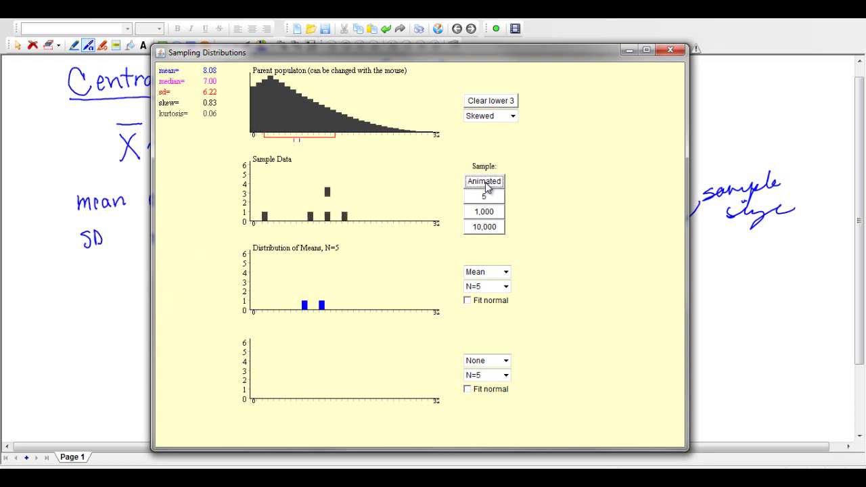
click(485, 182)
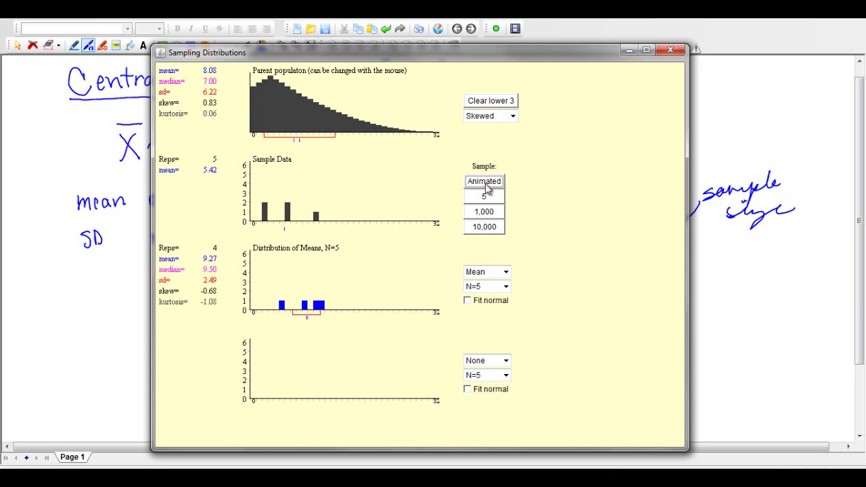
- Run 3,000 samples, fit a normal curve, then add 10,000 more for 13004 means
click(496, 213)
click(496, 214)
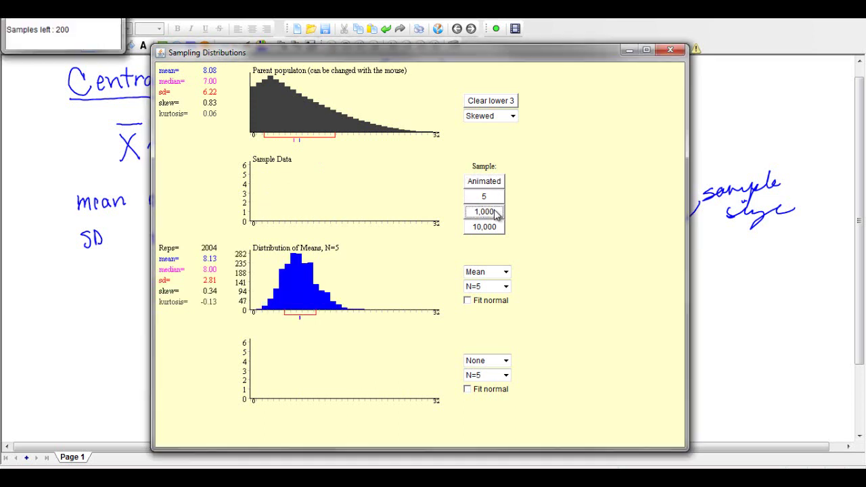
click(496, 213)
click(468, 301)
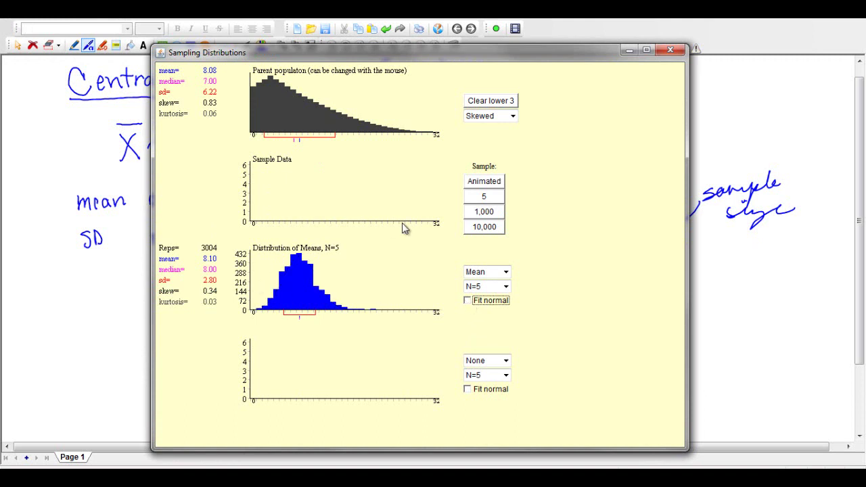
click(480, 229)
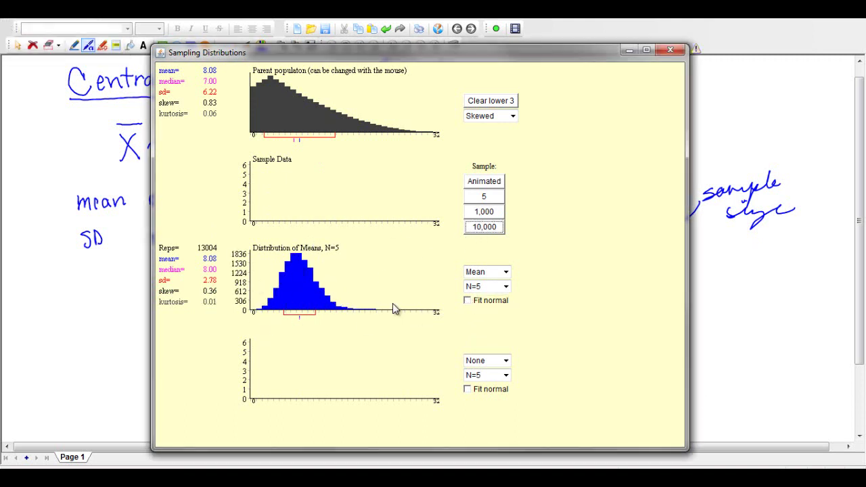
click(301, 293)
- Switch the parent to Custom and paint a two-peaked distribution with a right tail
click(475, 116)
click(469, 157)
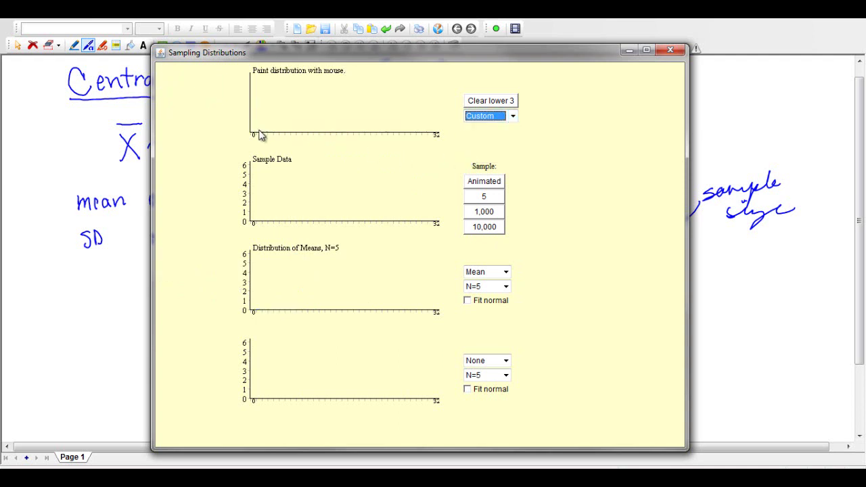
mouse_move(255, 135)
mouse_down()
mouse_move(288, 77)
mouse_move(304, 113)
mouse_up()
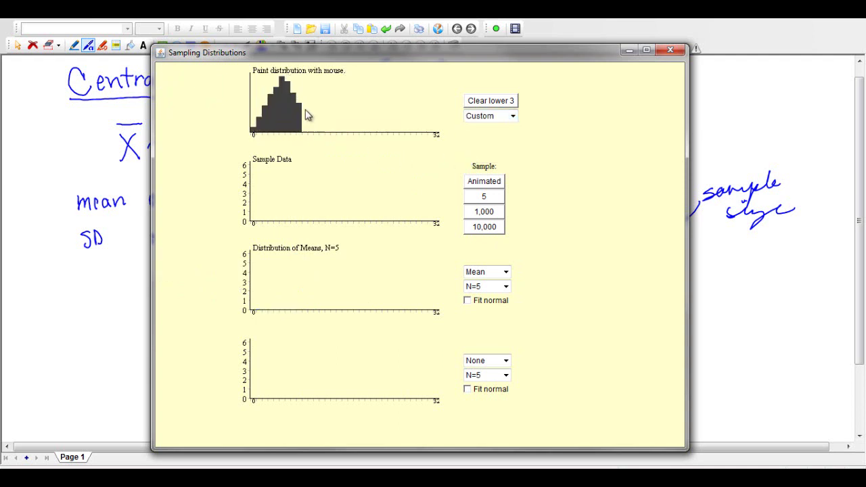
drag(360, 86, 381, 100)
drag(409, 129, 425, 132)
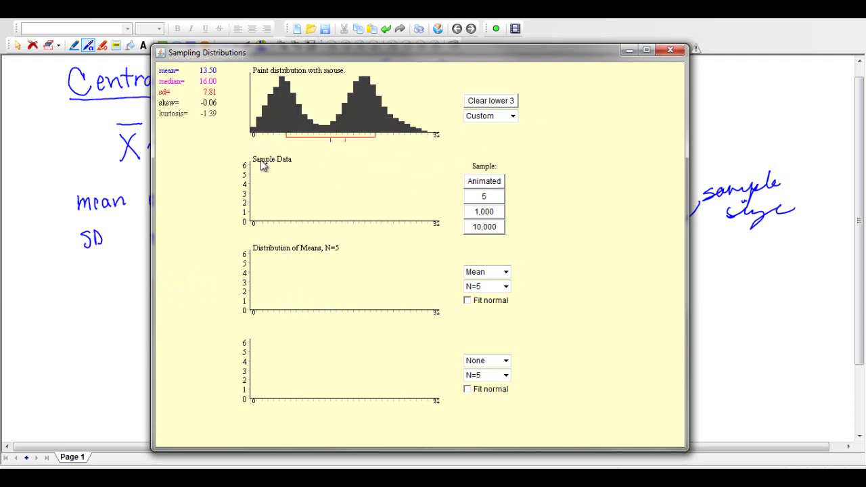
- Draw two animated samples, then 2,000 more, for 2002 means of size 5
click(494, 184)
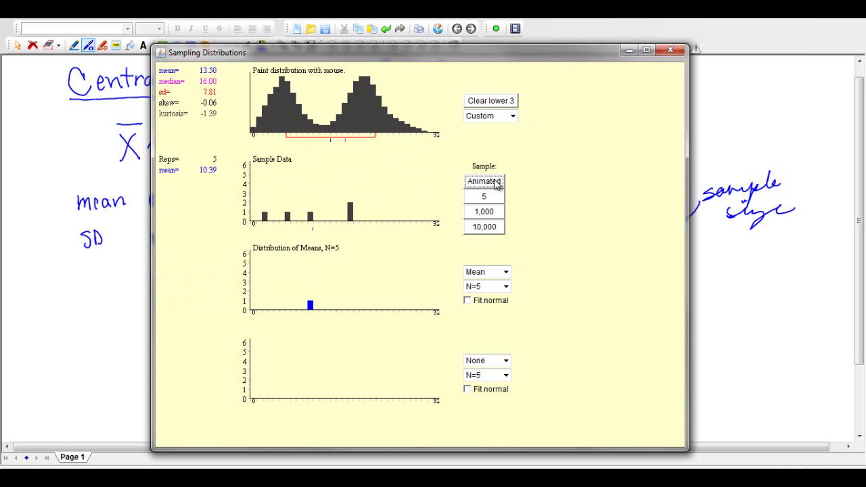
click(496, 184)
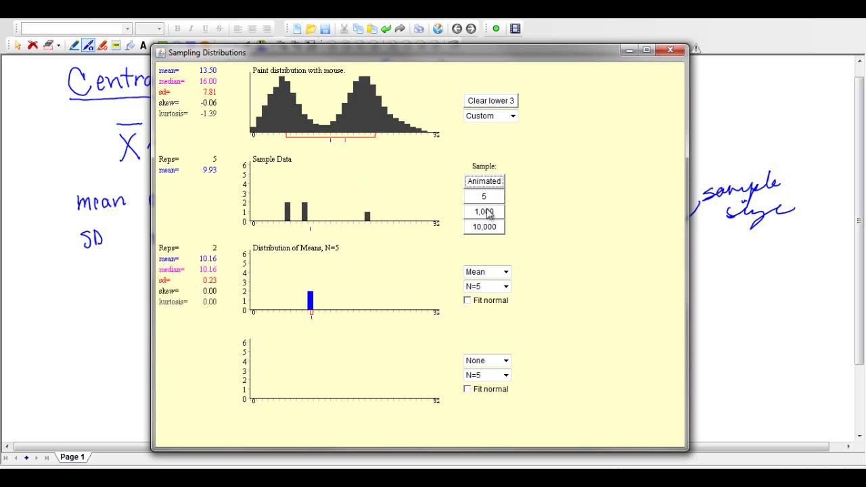
click(488, 212)
click(488, 213)
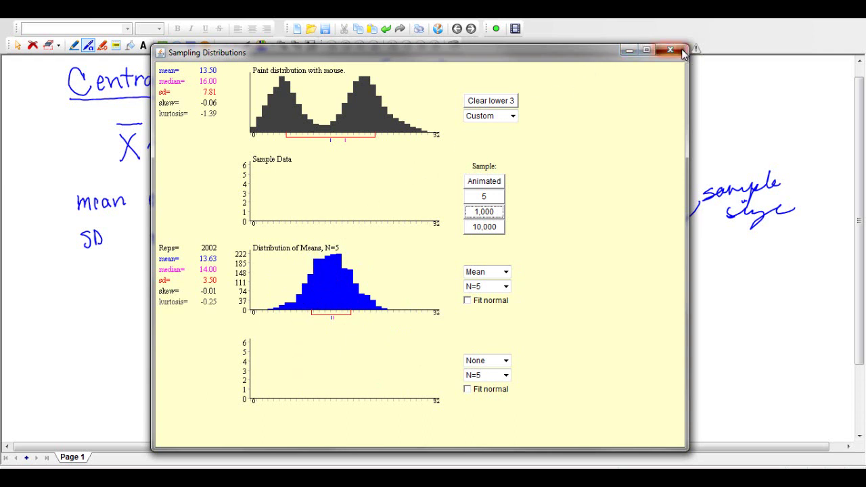
- Close the applet and handwrite "if X is normal → CLT always works"
click(624, 49)
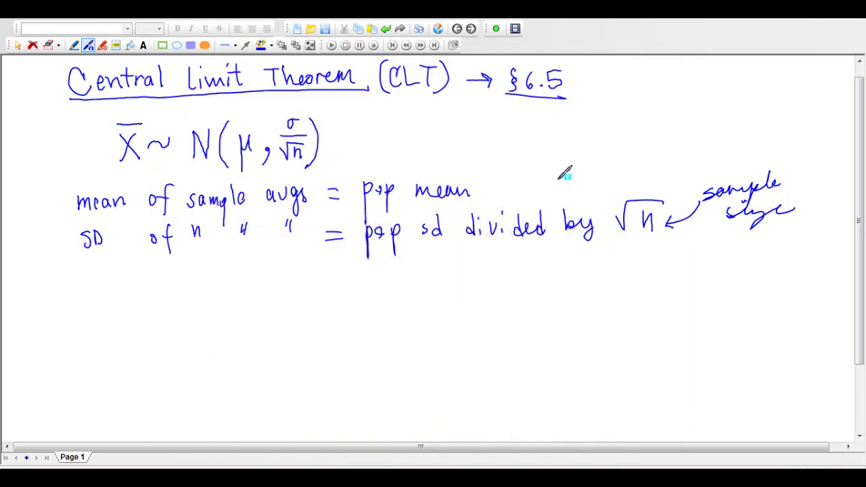
click(70, 276)
mouse_move(77, 284)
mouse_down()
mouse_move(142, 302)
mouse_move(126, 294)
mouse_move(164, 292)
mouse_move(202, 302)
mouse_move(226, 283)
mouse_move(261, 294)
mouse_up()
right_click(137, 274)
click(168, 277)
click(154, 272)
mouse_move(271, 286)
mouse_down()
mouse_move(302, 280)
mouse_move(299, 287)
mouse_move(325, 290)
mouse_move(362, 277)
mouse_move(346, 283)
mouse_move(359, 280)
mouse_move(357, 268)
mouse_move(346, 278)
mouse_move(340, 272)
mouse_move(349, 283)
mouse_move(377, 273)
mouse_up()
drag(368, 273, 368, 291)
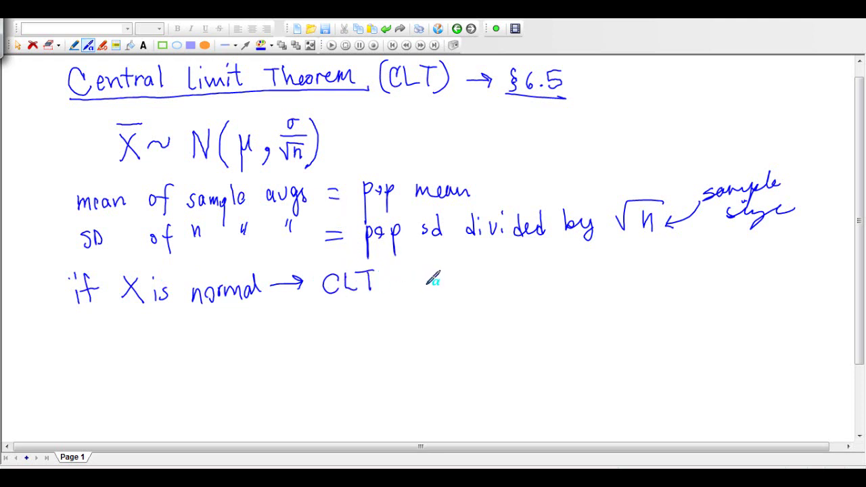
mouse_move(413, 284)
mouse_down()
mouse_move(443, 284)
mouse_move(452, 273)
mouse_move(466, 301)
mouse_move(478, 274)
mouse_move(475, 283)
mouse_move(517, 284)
mouse_move(544, 269)
mouse_move(566, 268)
mouse_up()
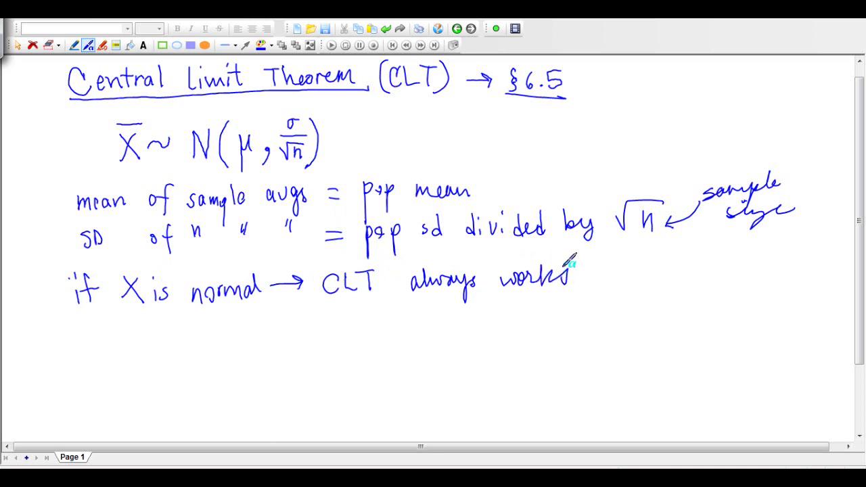
- Handwrite "if X is nonnormal → CLT only works if n≥30" on the next line
drag(77, 343, 76, 357)
drag(75, 327, 76, 329)
mouse_move(97, 327)
mouse_down()
mouse_move(92, 350)
mouse_move(135, 334)
mouse_move(125, 347)
mouse_move(172, 332)
mouse_move(220, 339)
mouse_move(254, 335)
mouse_move(261, 322)
mouse_move(289, 332)
mouse_move(333, 325)
mouse_move(328, 320)
mouse_move(363, 321)
mouse_move(372, 334)
mouse_move(375, 323)
mouse_move(395, 327)
mouse_move(416, 313)
mouse_move(390, 318)
mouse_move(383, 334)
mouse_move(405, 317)
mouse_move(461, 323)
mouse_move(469, 312)
mouse_move(482, 346)
mouse_move(508, 319)
mouse_move(530, 315)
mouse_move(638, 331)
mouse_move(626, 314)
mouse_move(636, 297)
mouse_move(643, 313)
mouse_move(701, 326)
mouse_up()
mouse_move(701, 328)
mouse_down()
mouse_move(727, 311)
mouse_move(741, 308)
mouse_move(739, 321)
mouse_move(763, 307)
mouse_up()
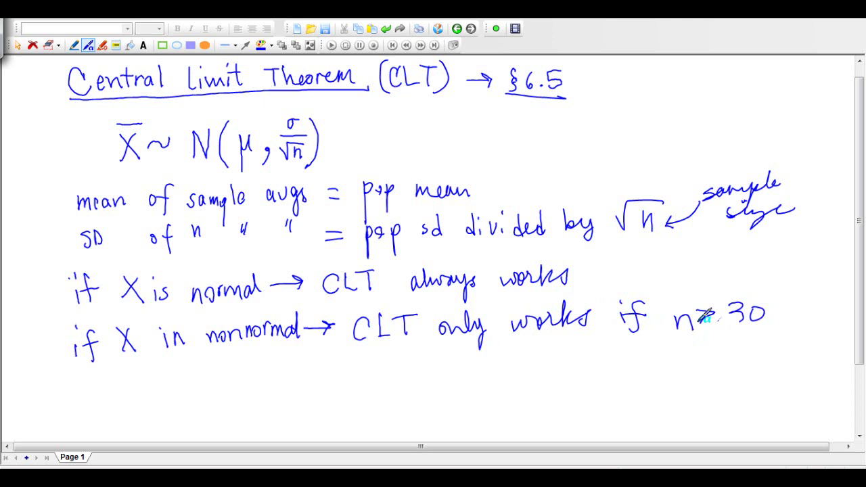
drag(704, 327, 721, 322)
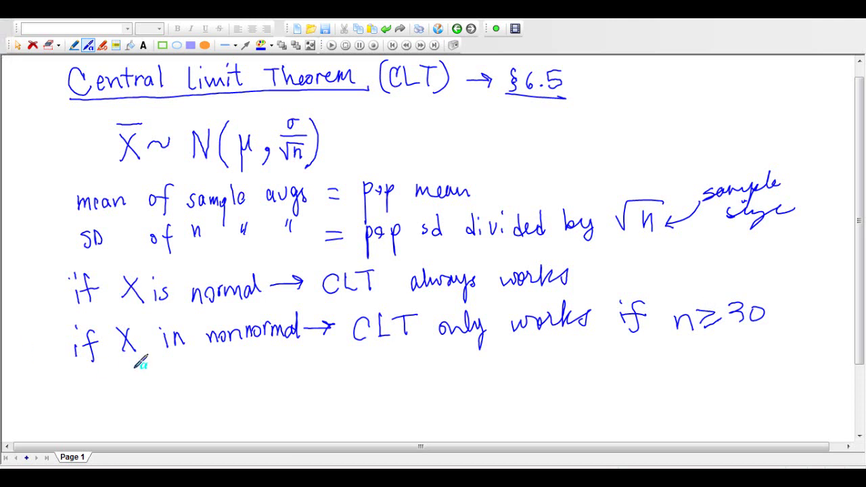
- Restore the Sampling Distributions applet and clear the lower three plots
mouse_move(349, 464)
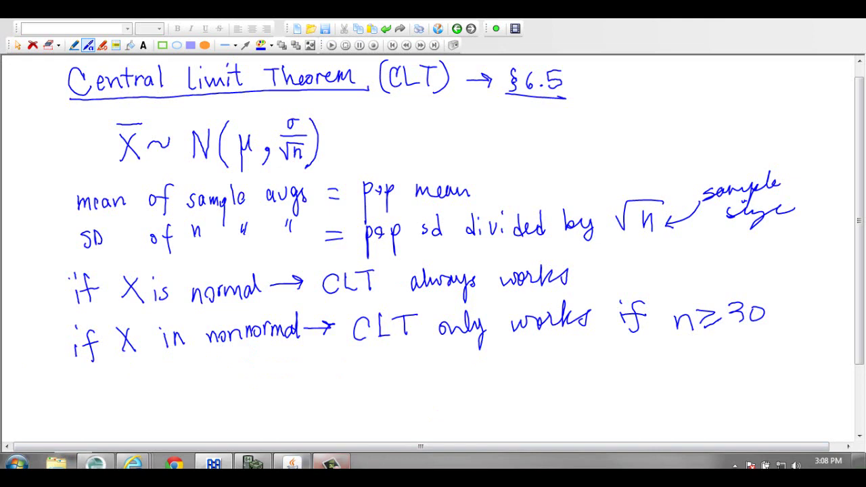
click(293, 463)
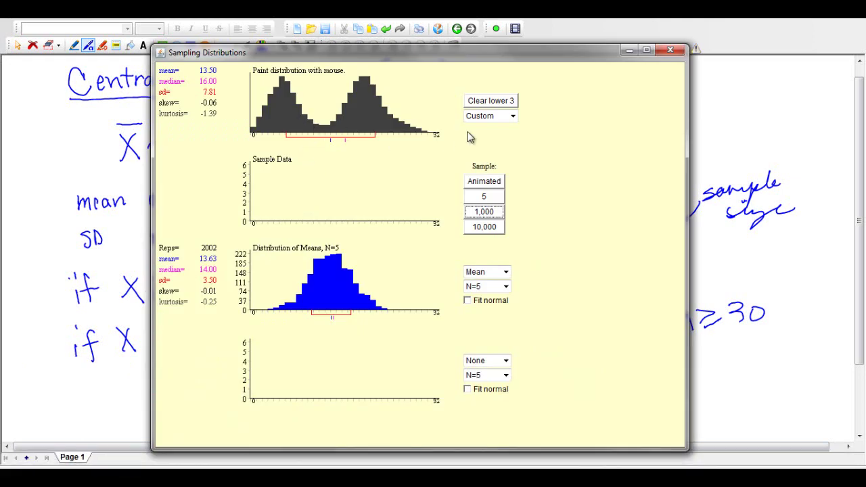
click(492, 105)
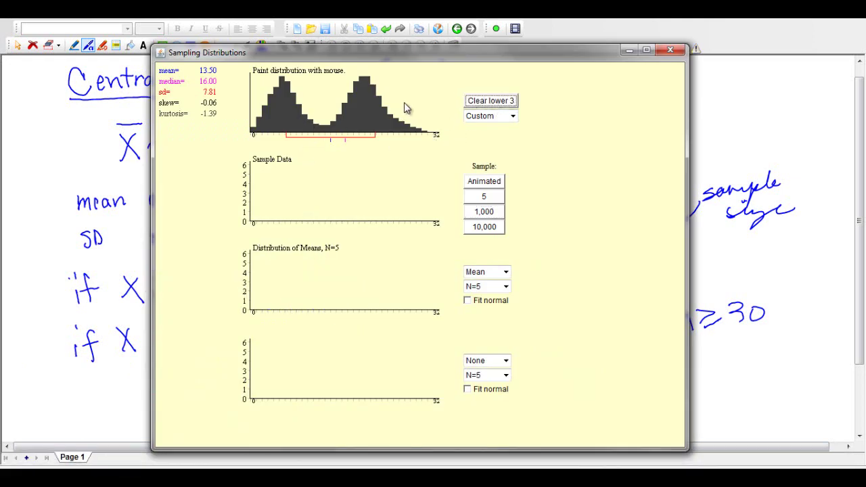
- Add batches of five samples of size 5 until 90 means are collected, then close the applet
click(483, 197)
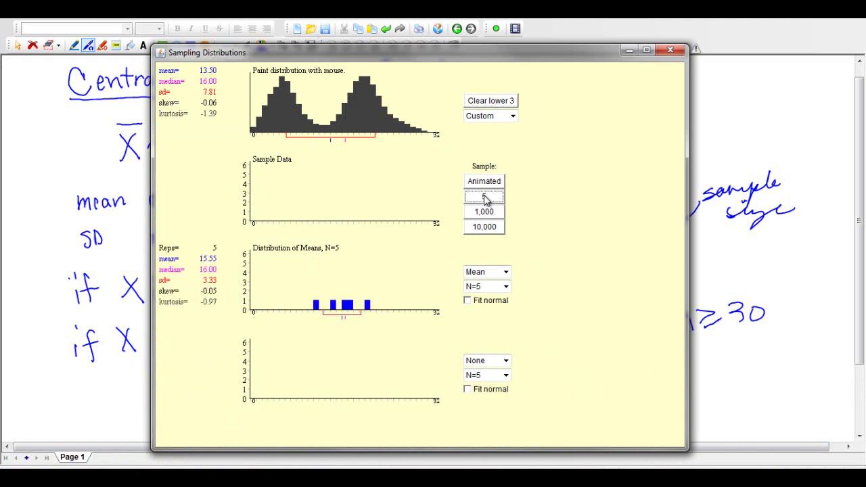
click(484, 196)
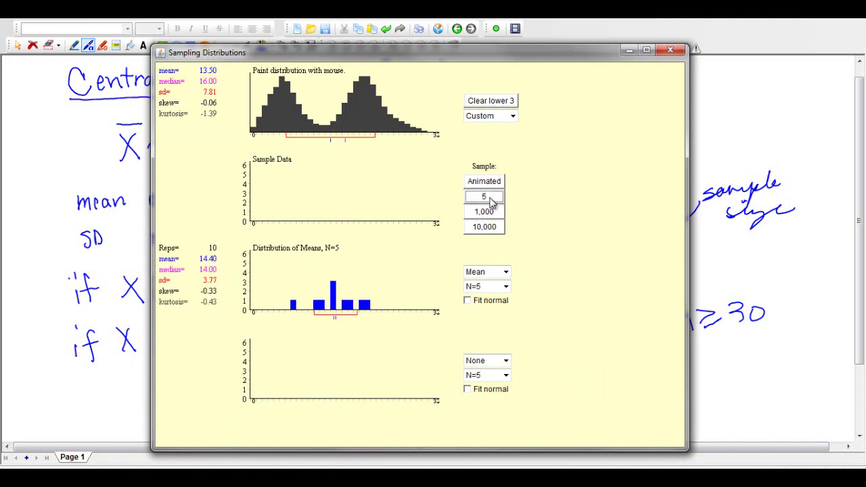
click(485, 197)
click(485, 197)
click(484, 197)
click(484, 197)
click(484, 196)
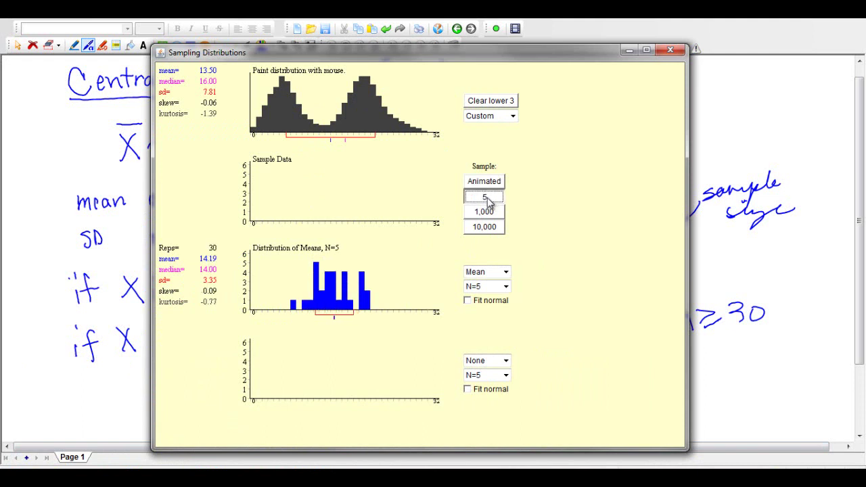
click(484, 197)
click(484, 197)
click(484, 197)
click(484, 197)
click(485, 197)
click(484, 197)
click(485, 197)
click(484, 197)
click(484, 197)
click(485, 197)
click(485, 196)
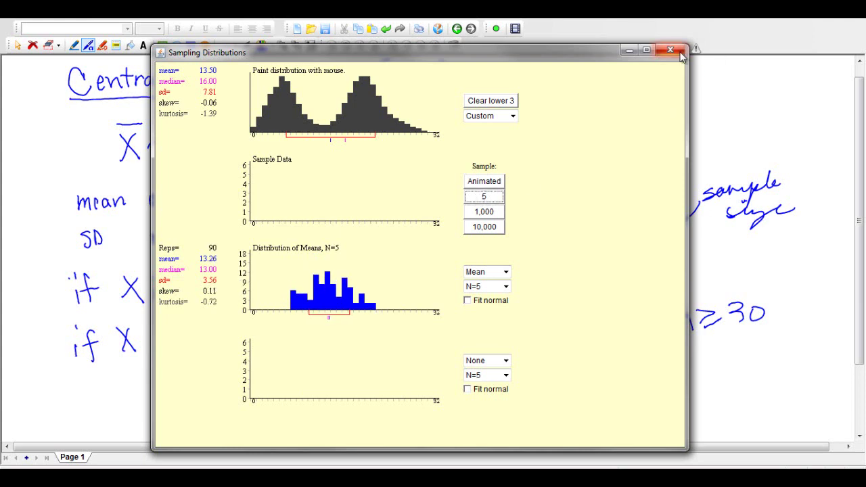
click(629, 50)
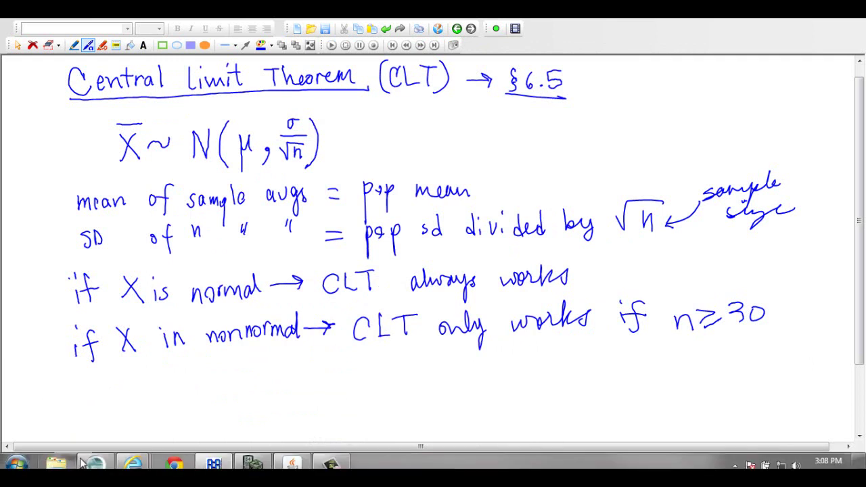
- Switch to the CourseSmart textbook window with Alt+Tab
mouse_move(263, 464)
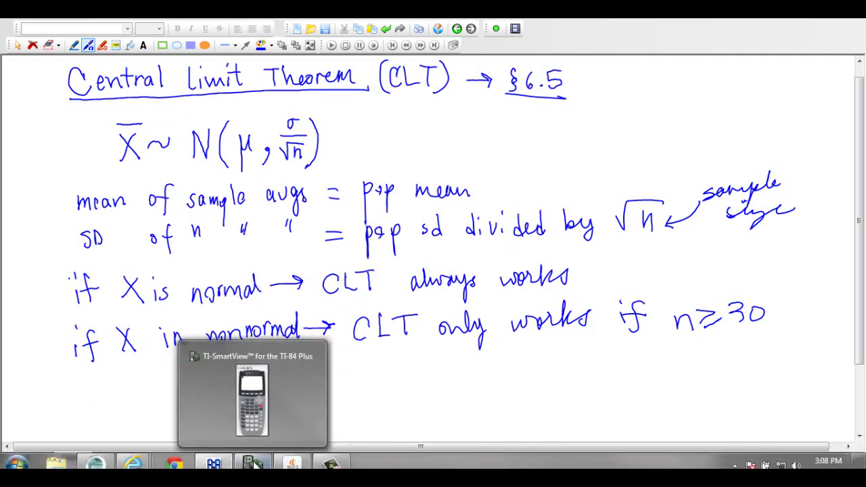
mouse_move(134, 464)
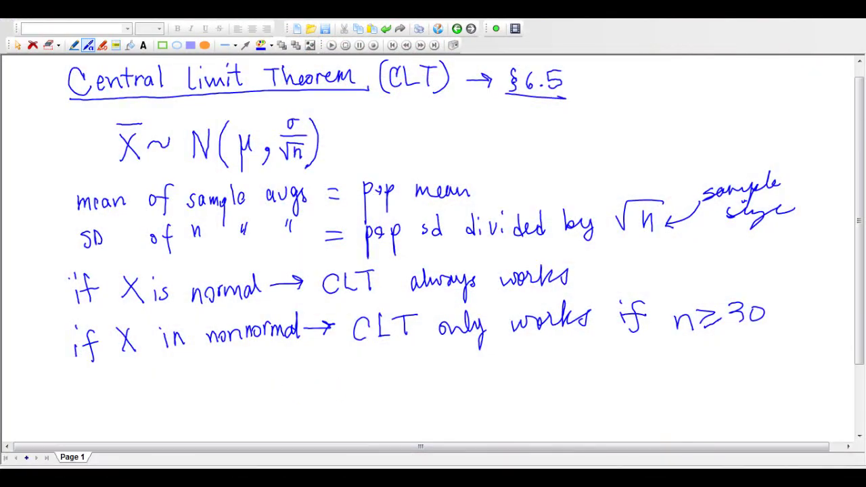
key(alt+Tab)
- Cancel closing the browser so both tabs stay open, and maximize the textbook window
click(548, 24)
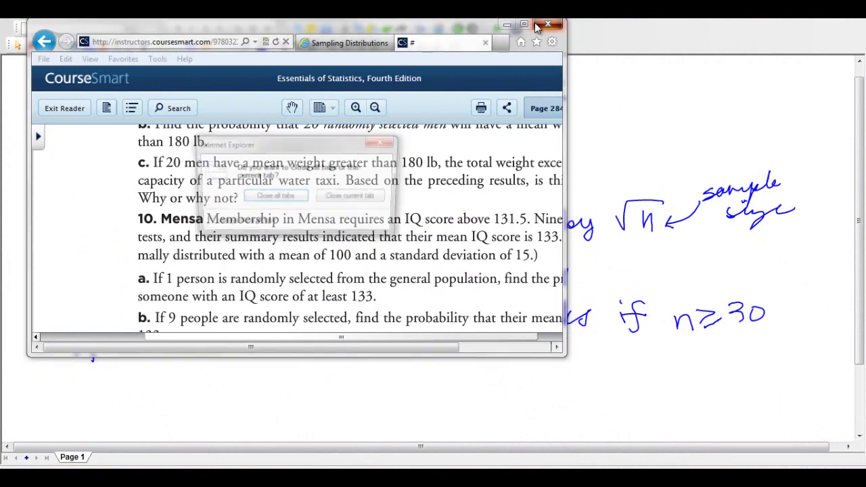
click(384, 141)
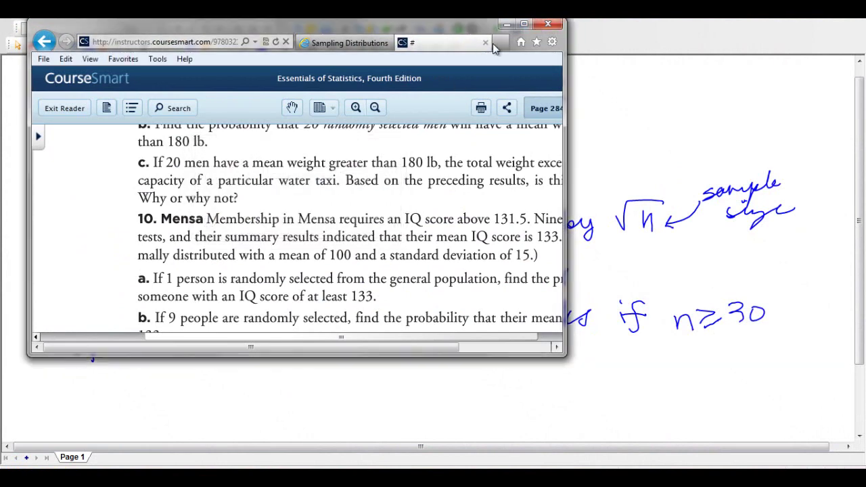
click(524, 24)
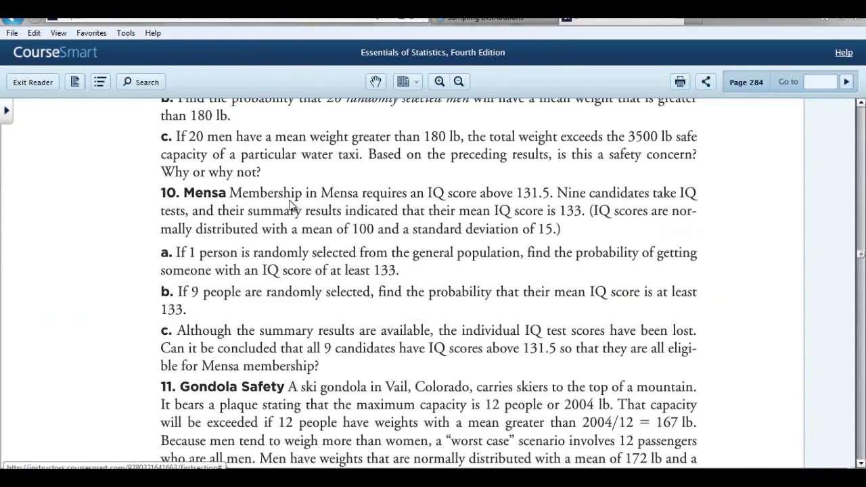
- Highlight the '10. Mensa' exercise heading on page 284, then clear the highlight
drag(161, 194, 227, 198)
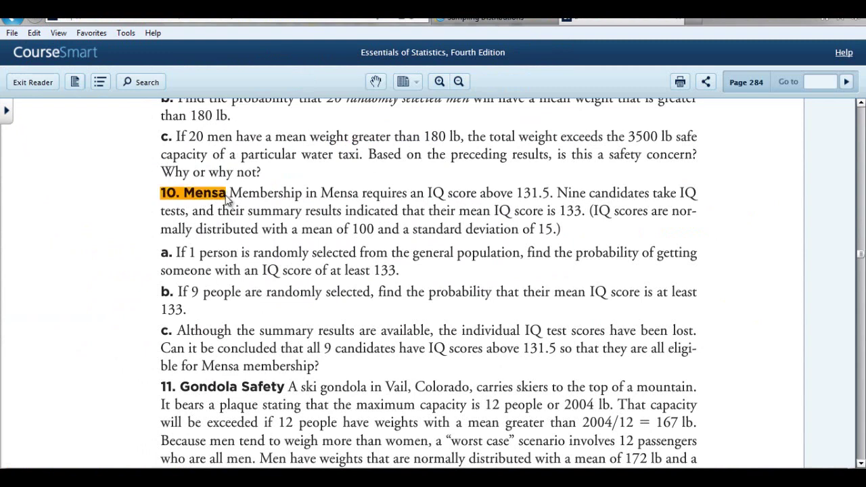
click(312, 253)
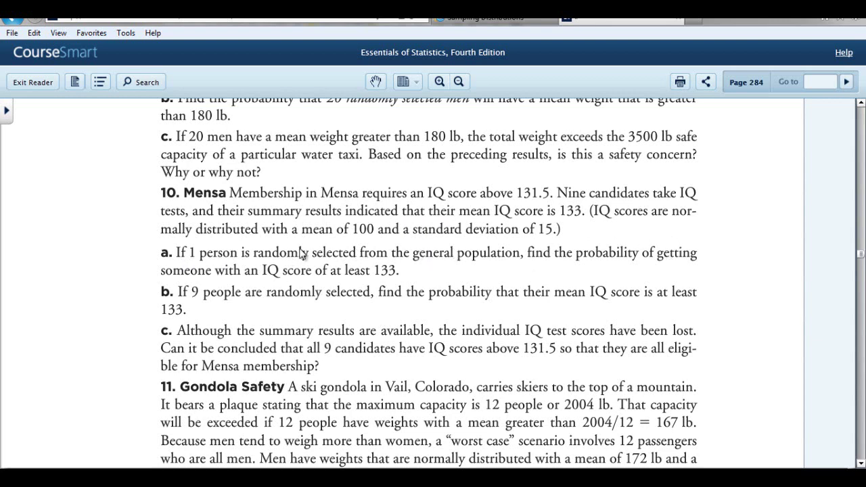
mouse_move(293, 467)
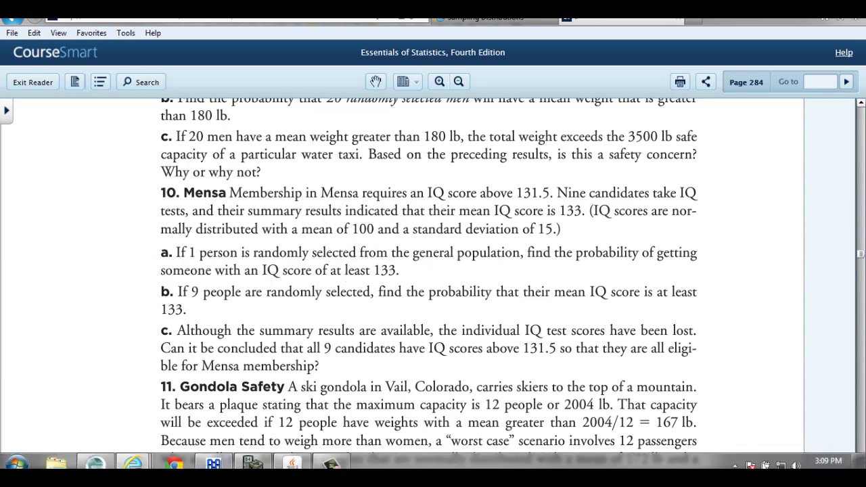